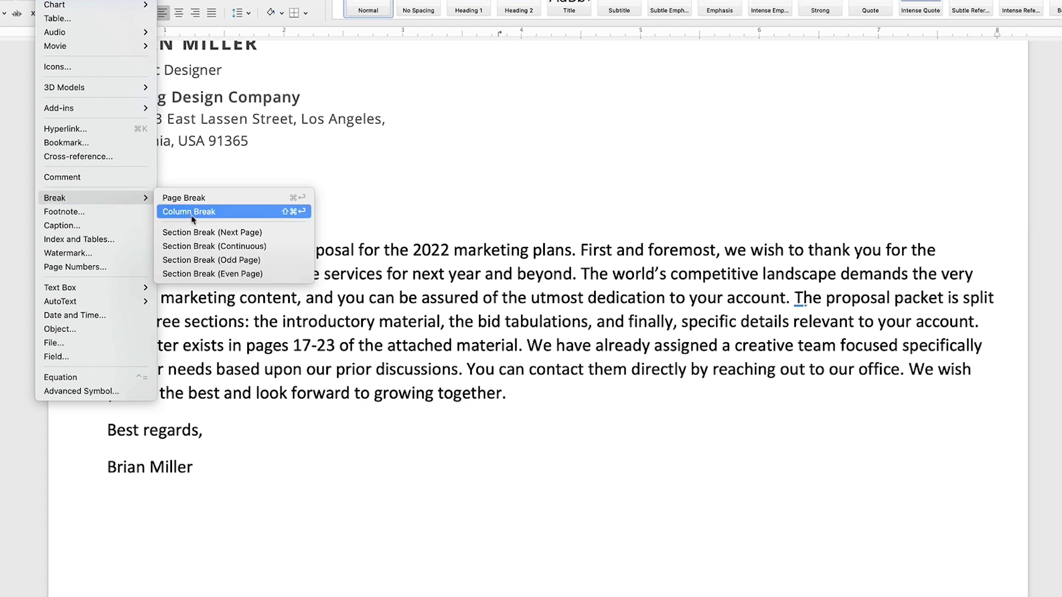
# Step: Insert a continuous section break before the sentence beginning "The proposal packet is split" in the letter body
pyautogui.click(192, 249)
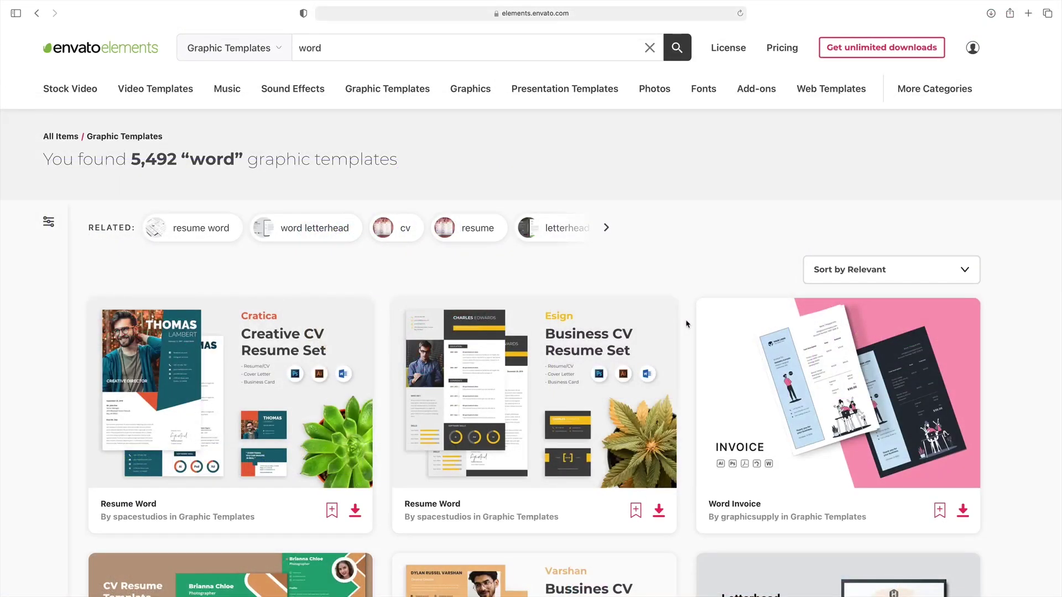
# Step: Switch to Envato Elements and browse the graphic template results for "word"
pyautogui.scroll(-7, 687, 325)
pyautogui.scroll(-10, 708, 328)
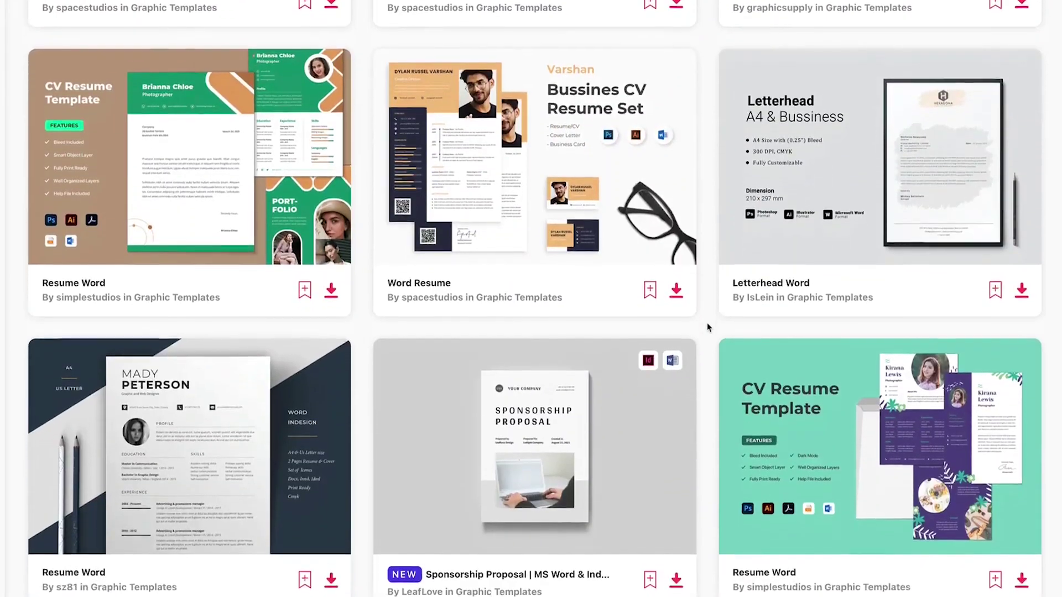
pyautogui.scroll(-10, 707, 327)
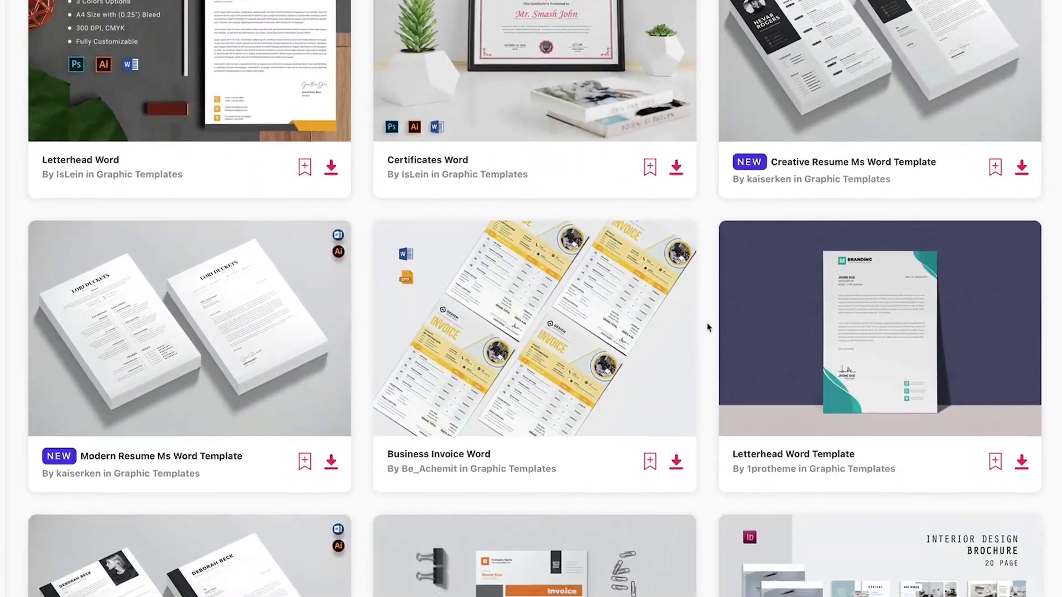
pyautogui.scroll(-10, 708, 327)
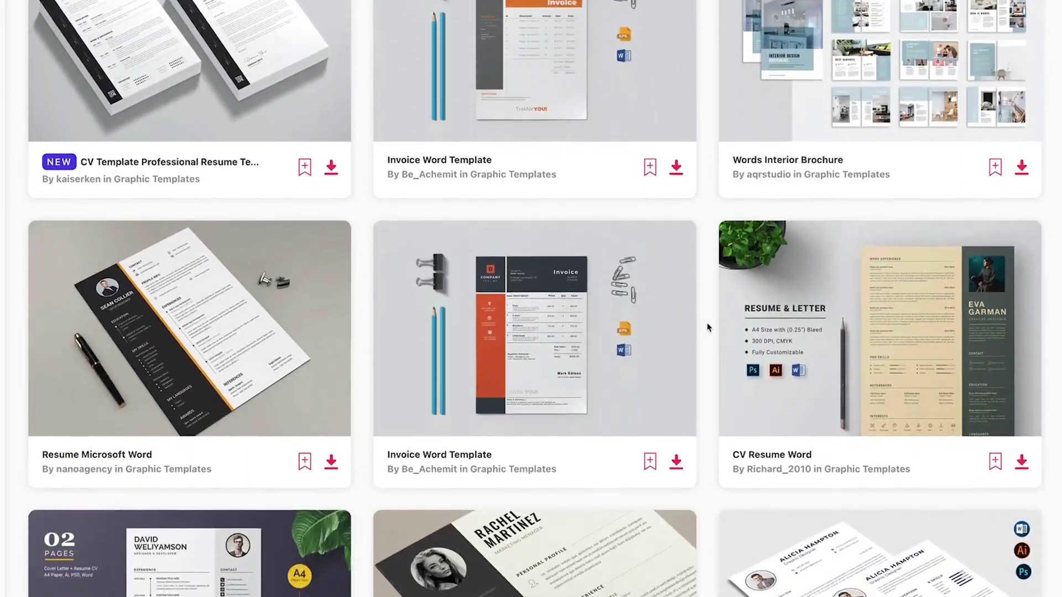
pyautogui.scroll(-10, 708, 327)
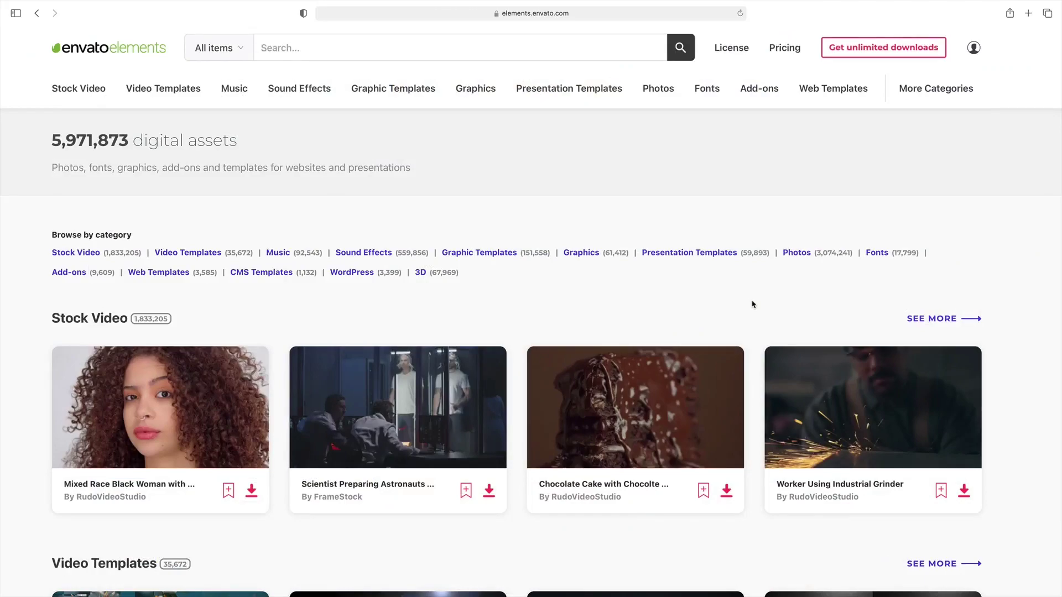
# Step: Browse the Envato Elements asset categories and view the Letterhead Word template page
pyautogui.scroll(-15, 752, 304)
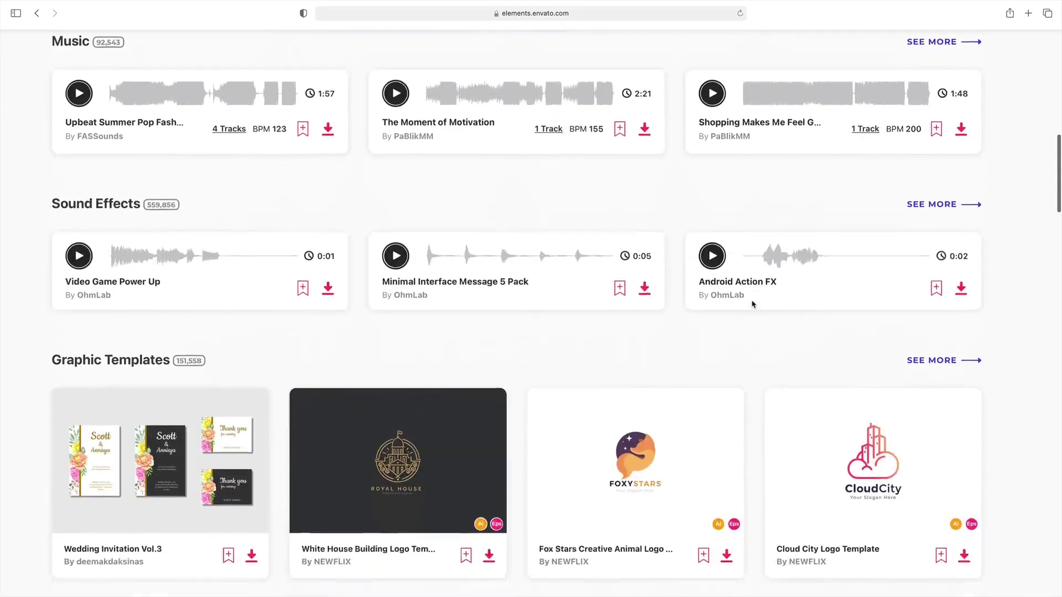
pyautogui.scroll(-10, 752, 304)
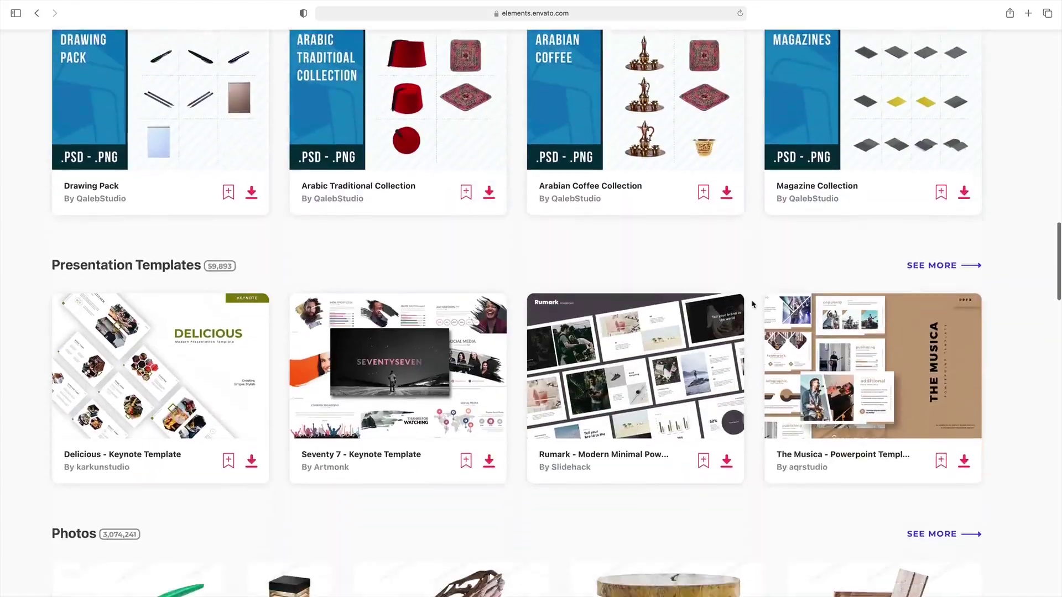
pyautogui.scroll(-10, 752, 304)
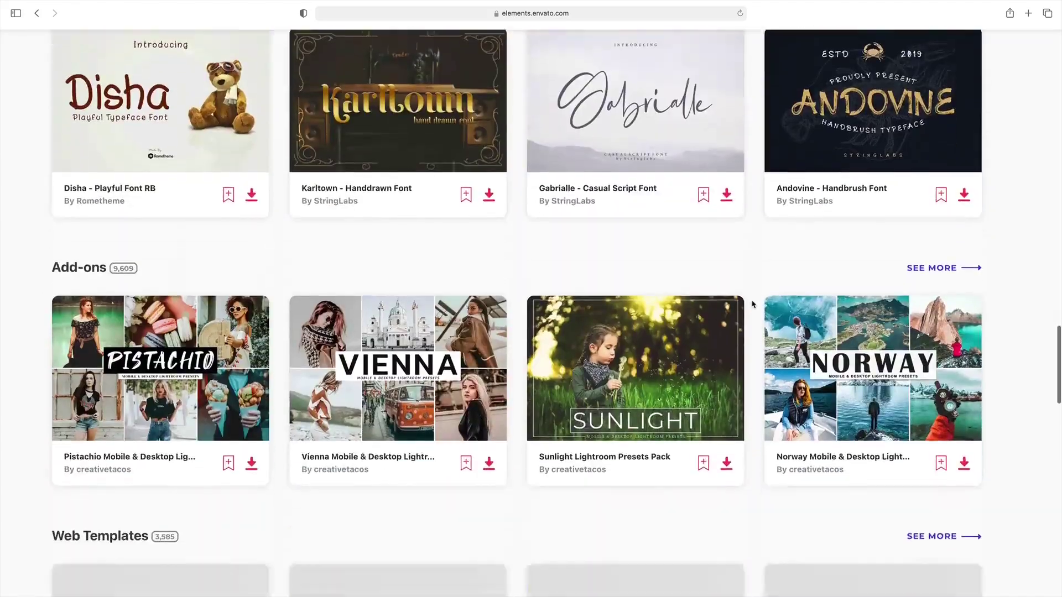
pyautogui.scroll(-10, 751, 304)
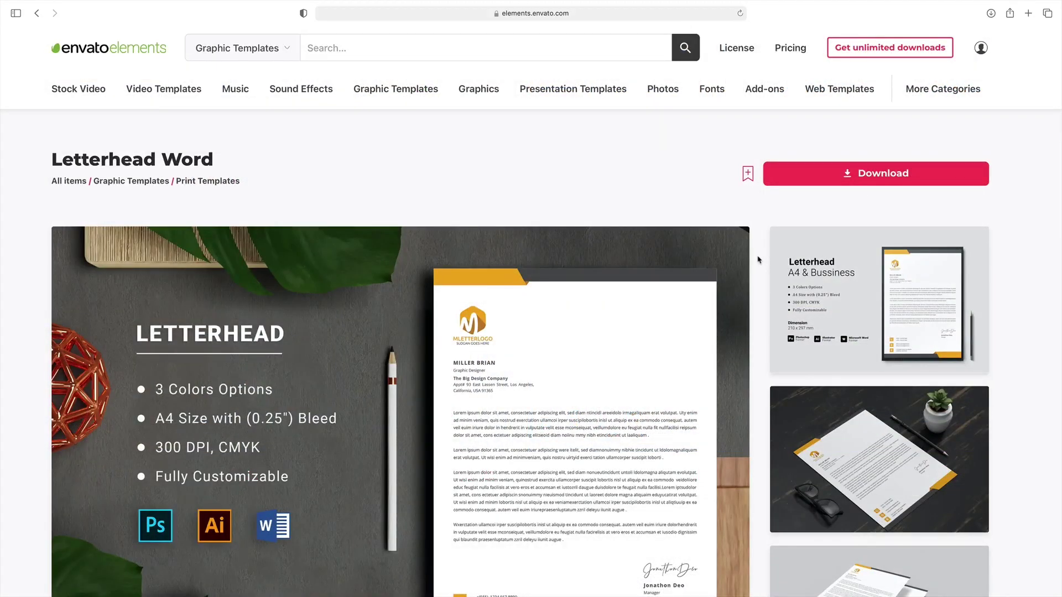
pyautogui.scroll(-5, 759, 259)
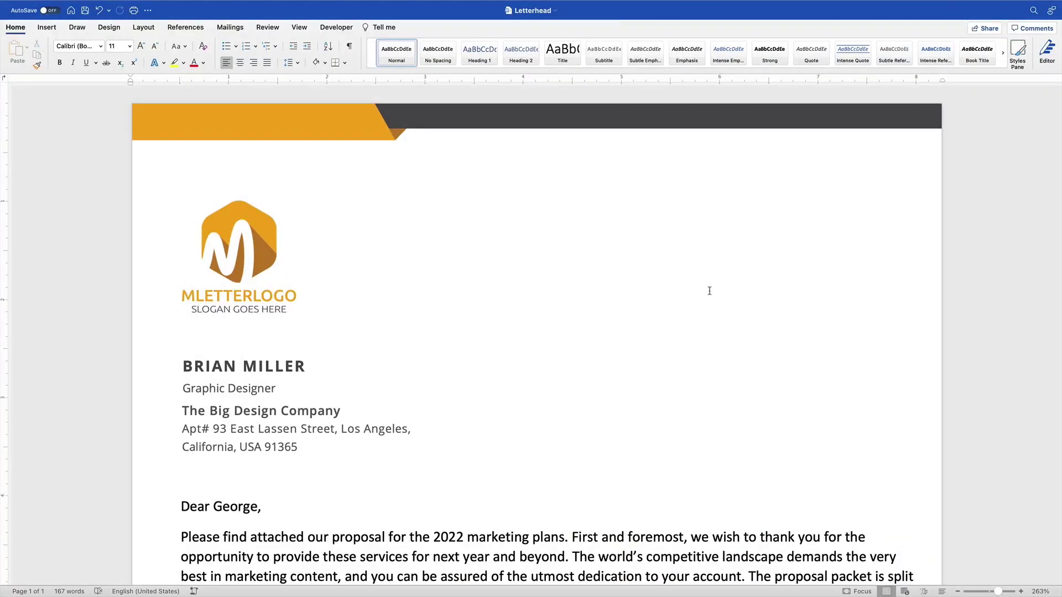
# Step: In the Letterhead document in Word, insert a continuous section break before the sentence beginning "The proposal packet is split"
pyautogui.scroll(-8, 709, 290)
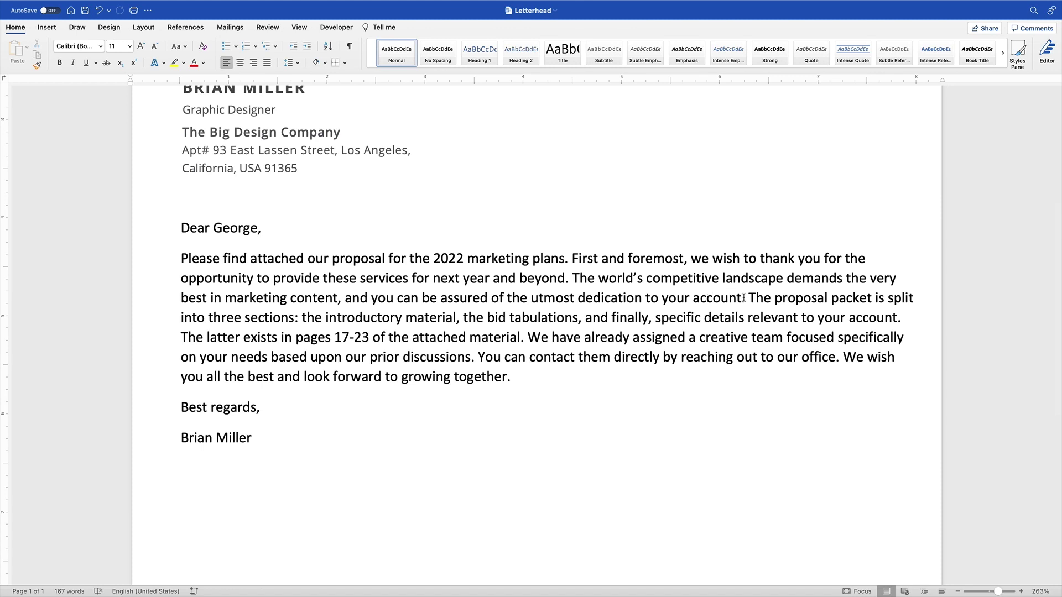
pyautogui.click(750, 298)
pyautogui.moveTo(307, 4)
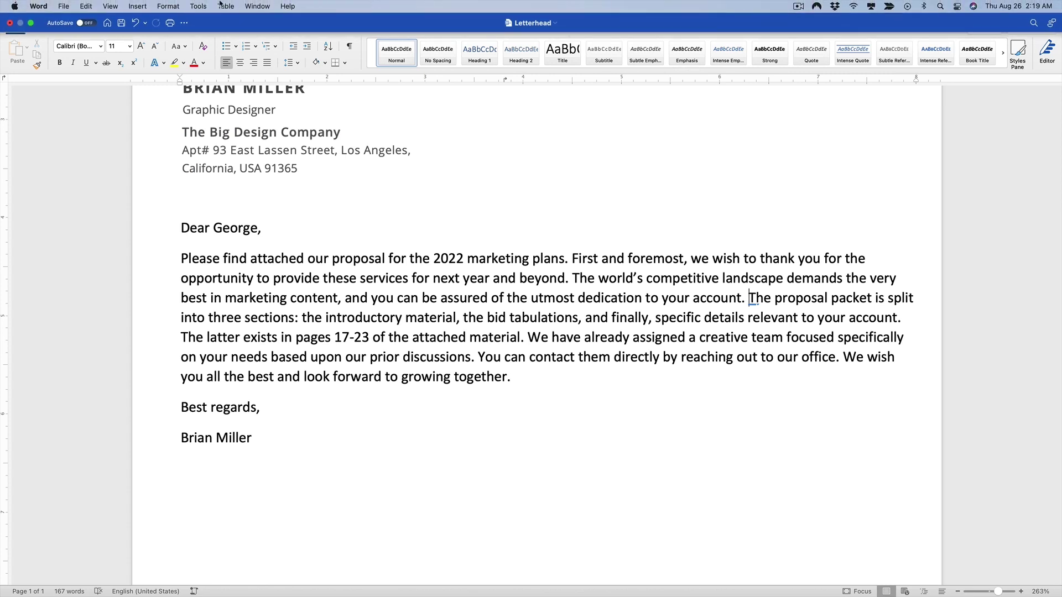
pyautogui.click(142, 5)
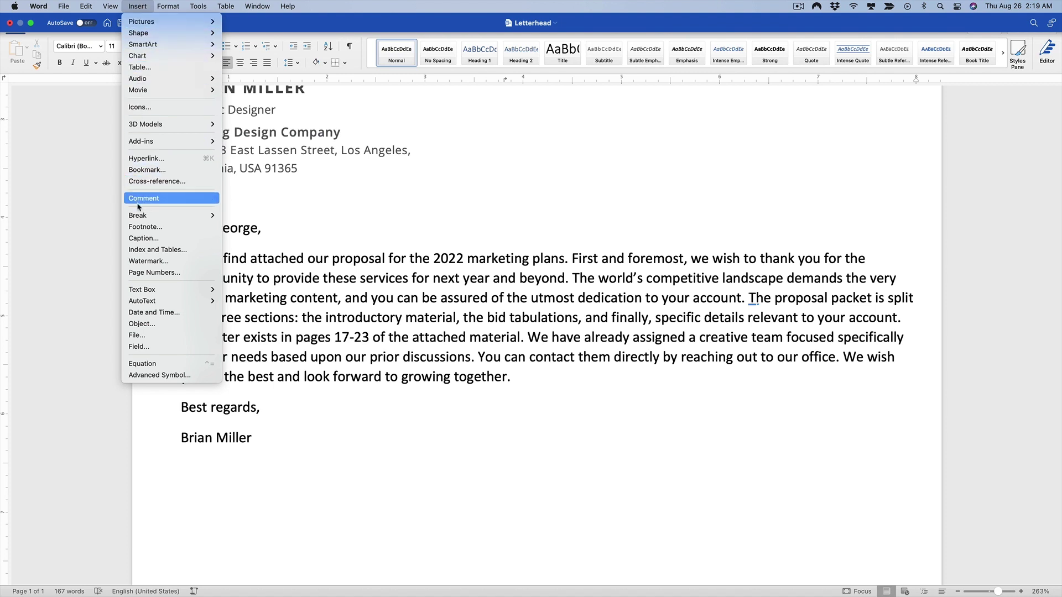
pyautogui.moveTo(141, 216)
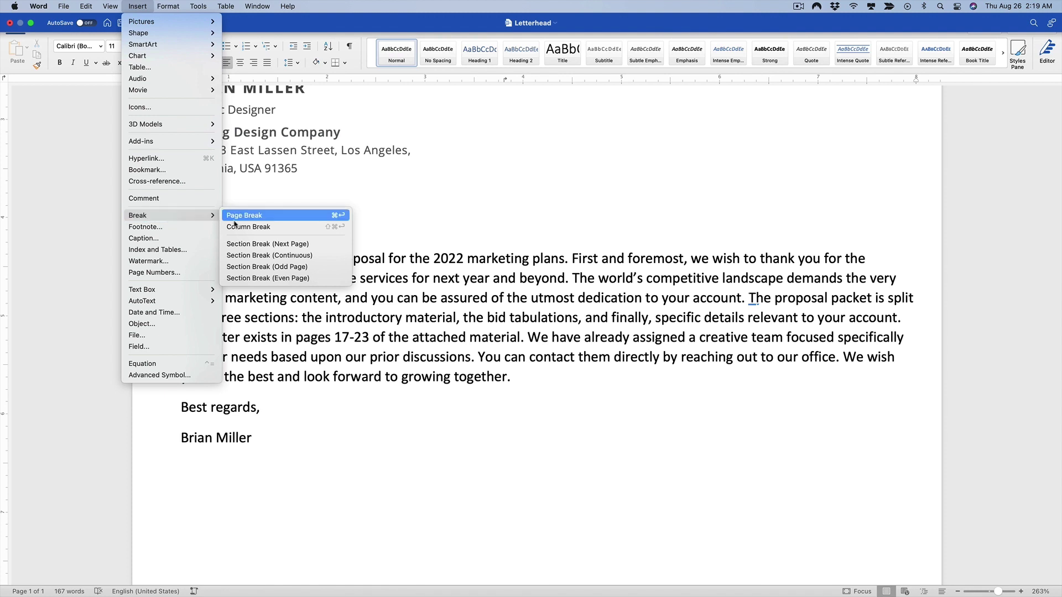
pyautogui.click(250, 255)
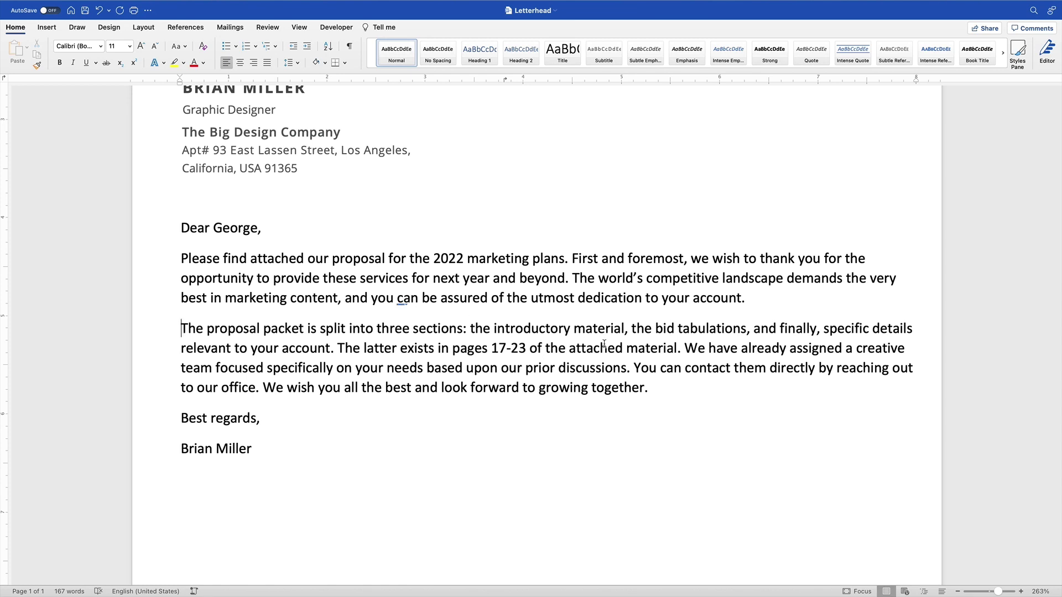
# Step: Place the insertion point before "We have already assigned a creative team" and bring up the available break types
pyautogui.click(685, 347)
pyautogui.moveTo(233, 3)
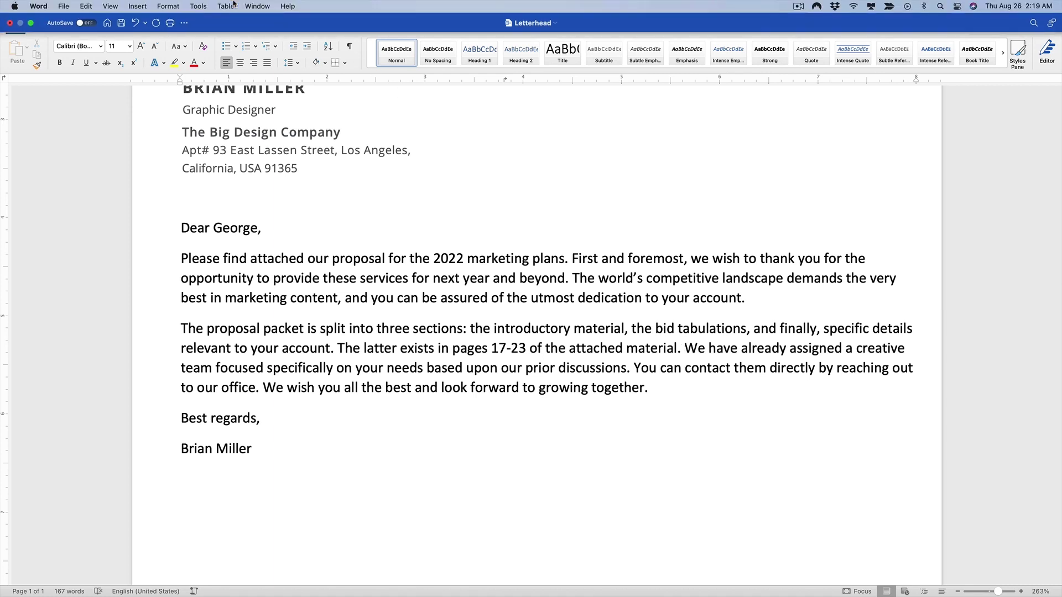
pyautogui.click(137, 5)
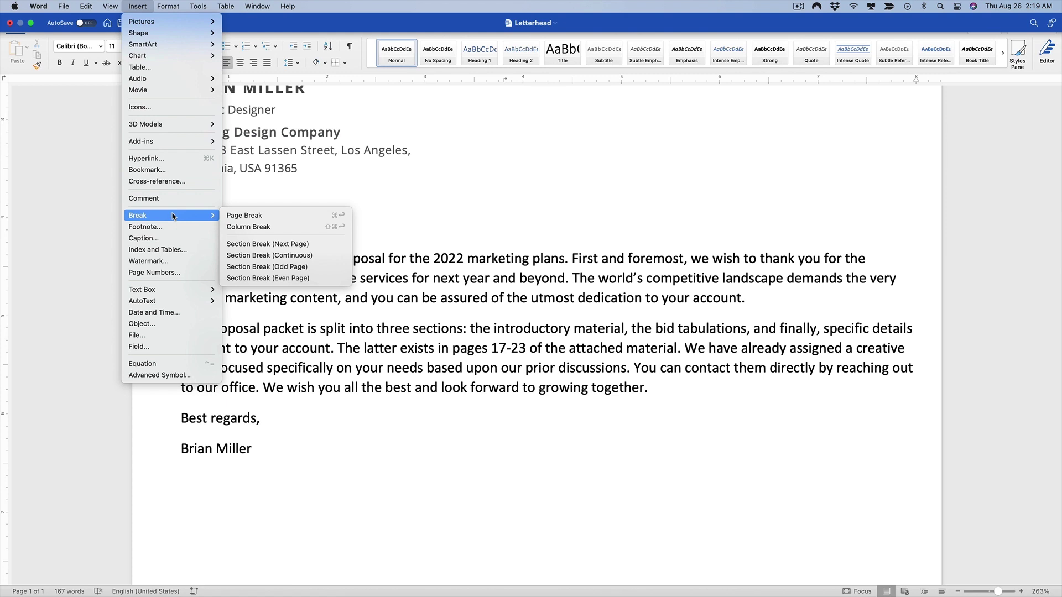
pyautogui.click(238, 216)
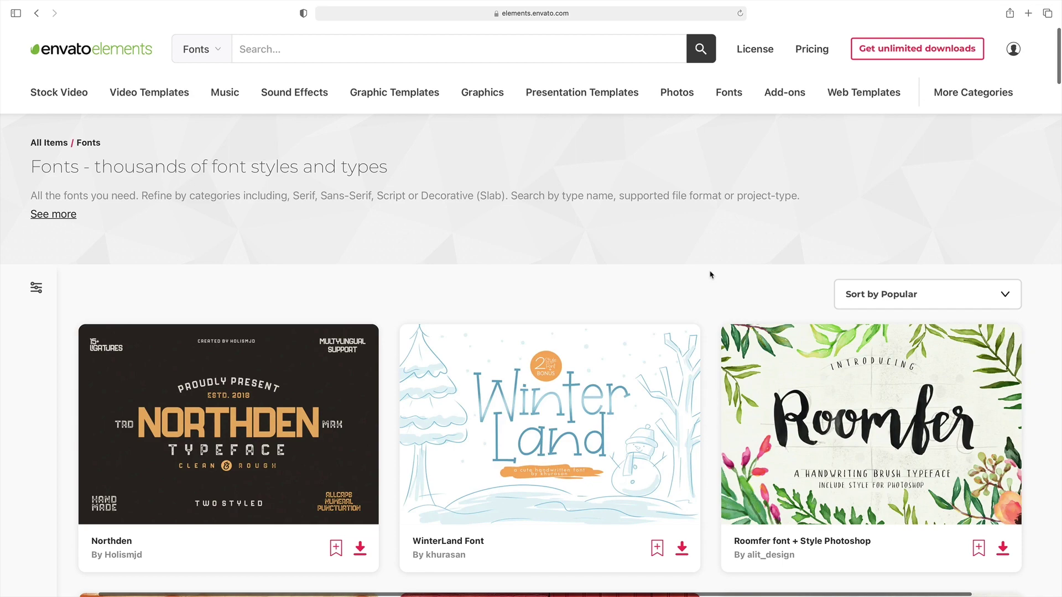
# Step: Switch to Envato Elements and browse the popular font styles
pyautogui.scroll(-5, 710, 274)
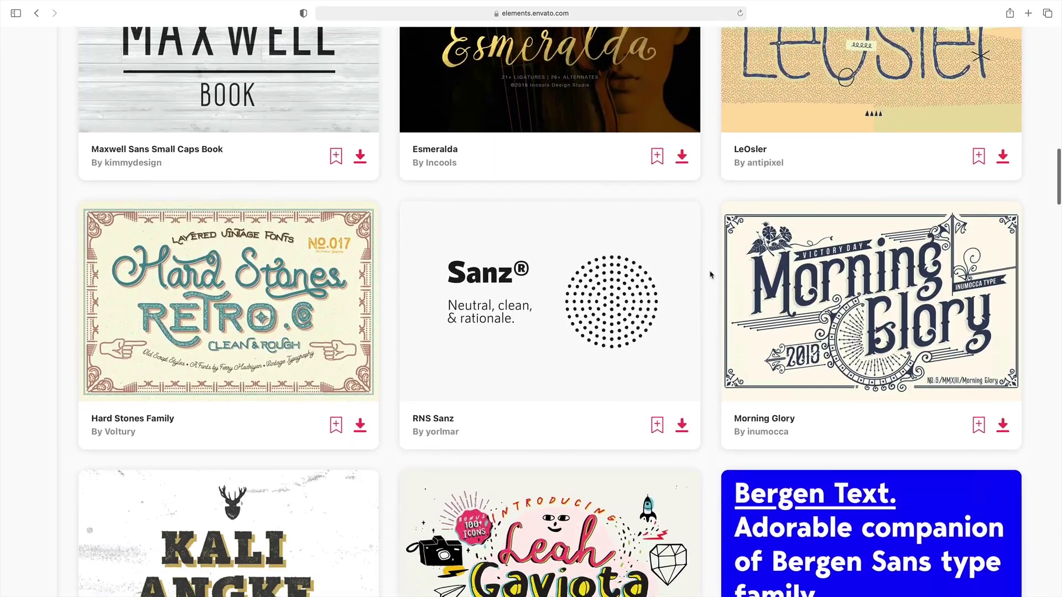
pyautogui.scroll(-10, 711, 274)
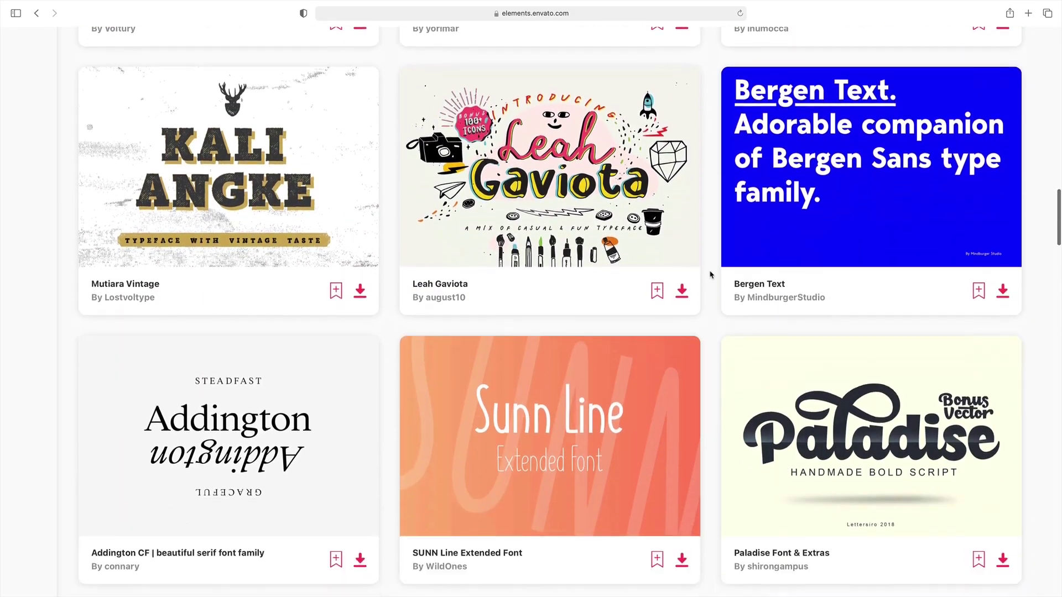
pyautogui.scroll(-9, 711, 275)
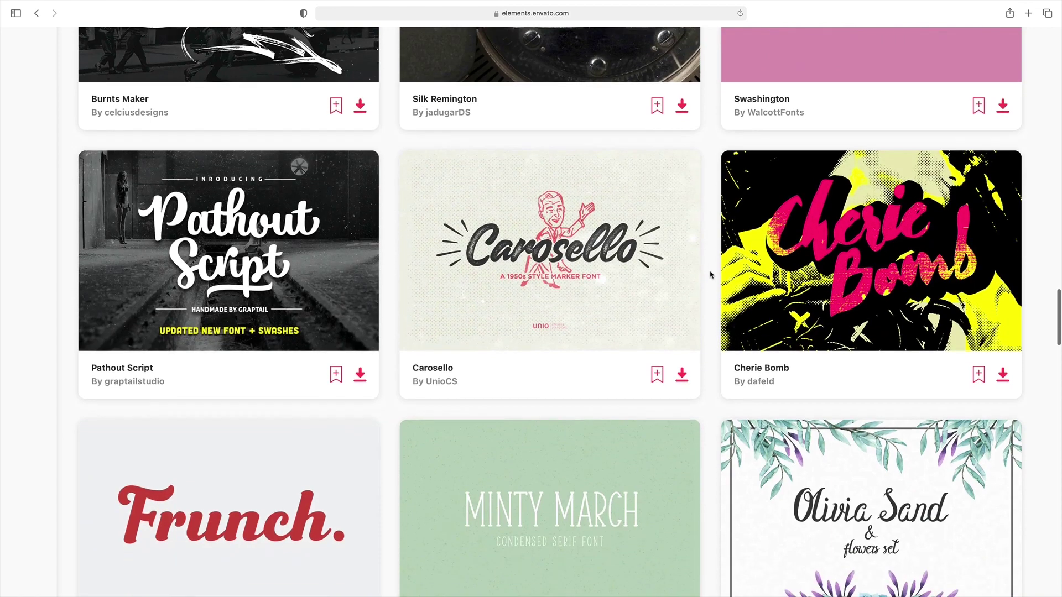
pyautogui.scroll(-5, 710, 275)
pyautogui.scroll(-7, 711, 275)
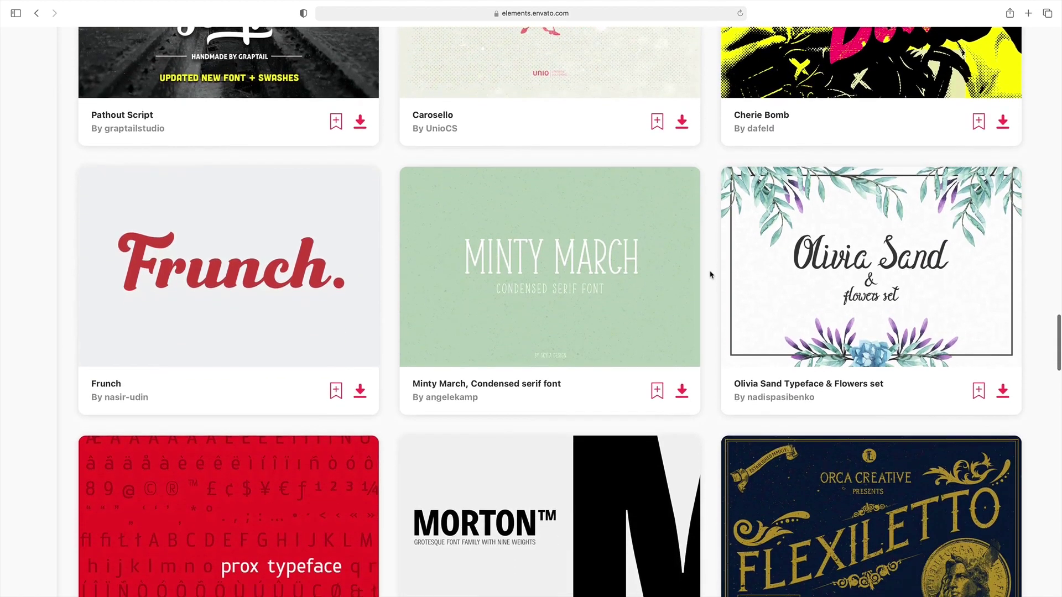
pyautogui.scroll(-1, 711, 274)
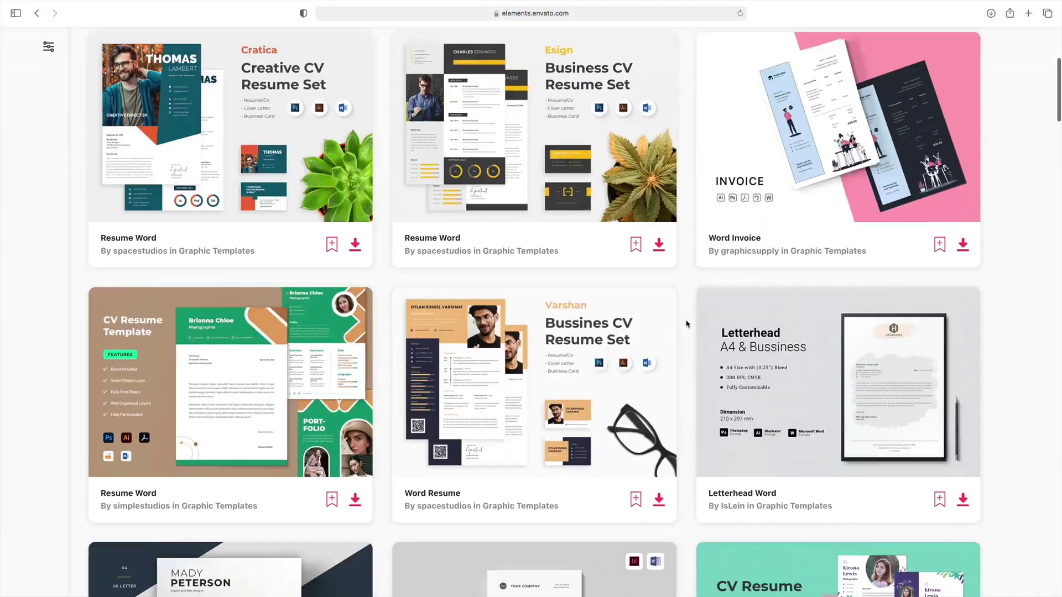
# Step: Browse the Word resume, letterhead and invoice templates on Envato Elements
pyautogui.scroll(-9, 686, 324)
pyautogui.scroll(-11, 686, 324)
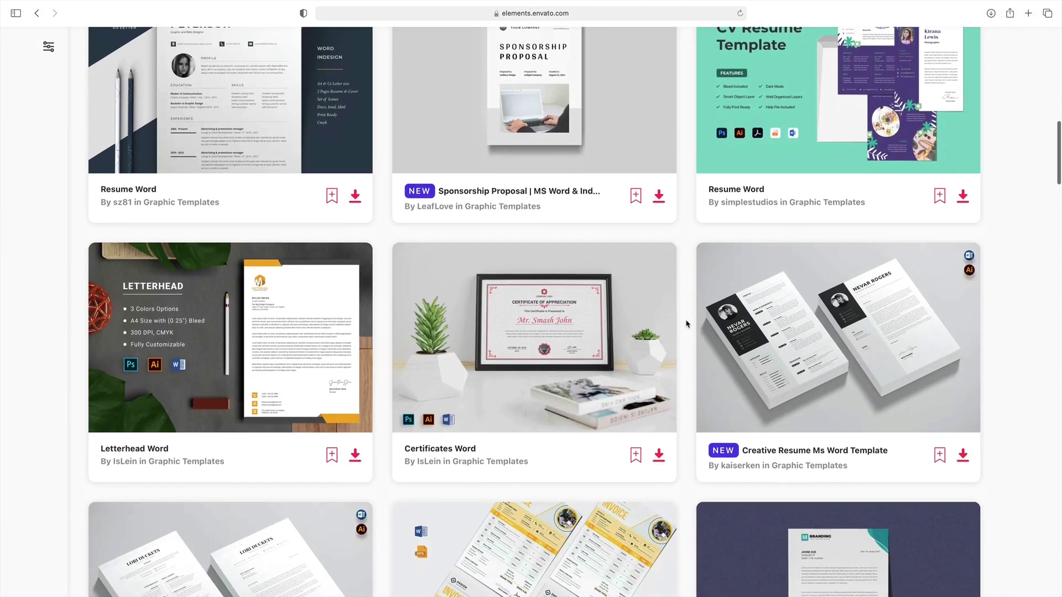
pyautogui.scroll(-13, 686, 324)
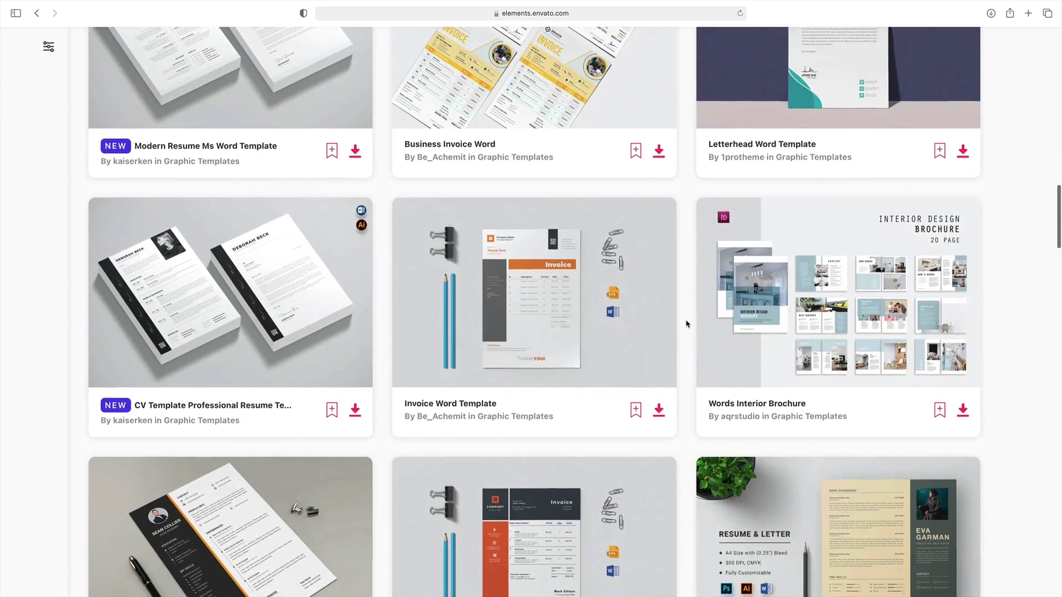
pyautogui.scroll(-10, 686, 324)
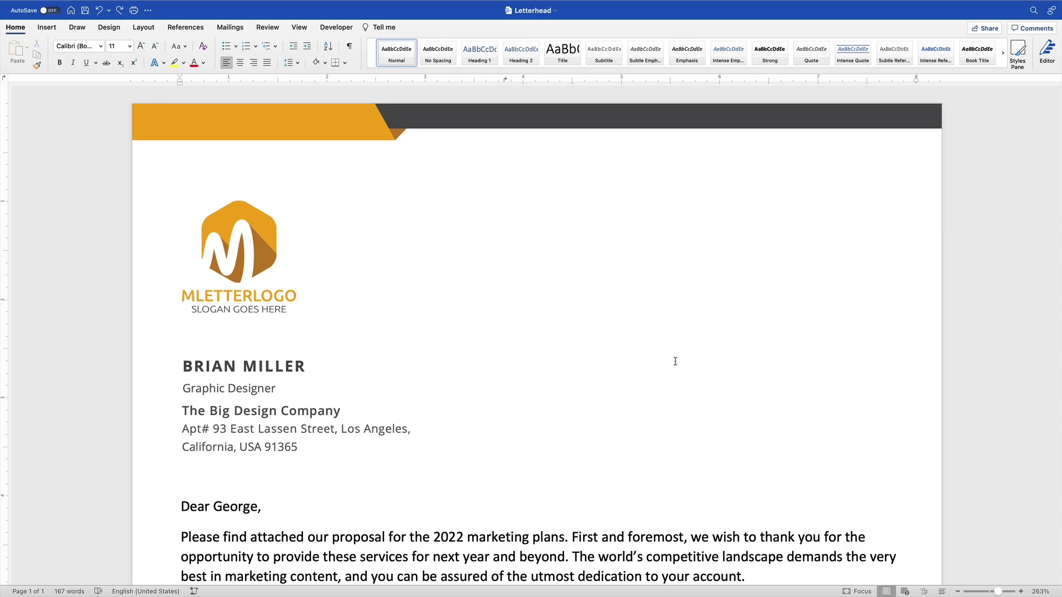
# Step: Back in the Letterhead document in Word, insert a continuous section break before "We have already assigned a creative team"
pyautogui.scroll(-5, 675, 361)
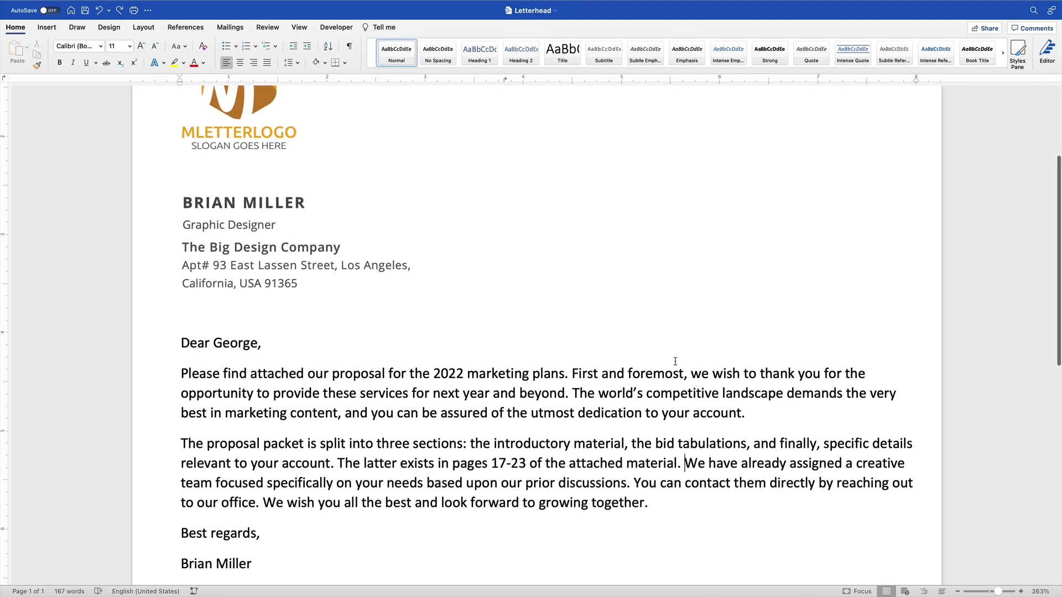
pyautogui.moveTo(193, 4)
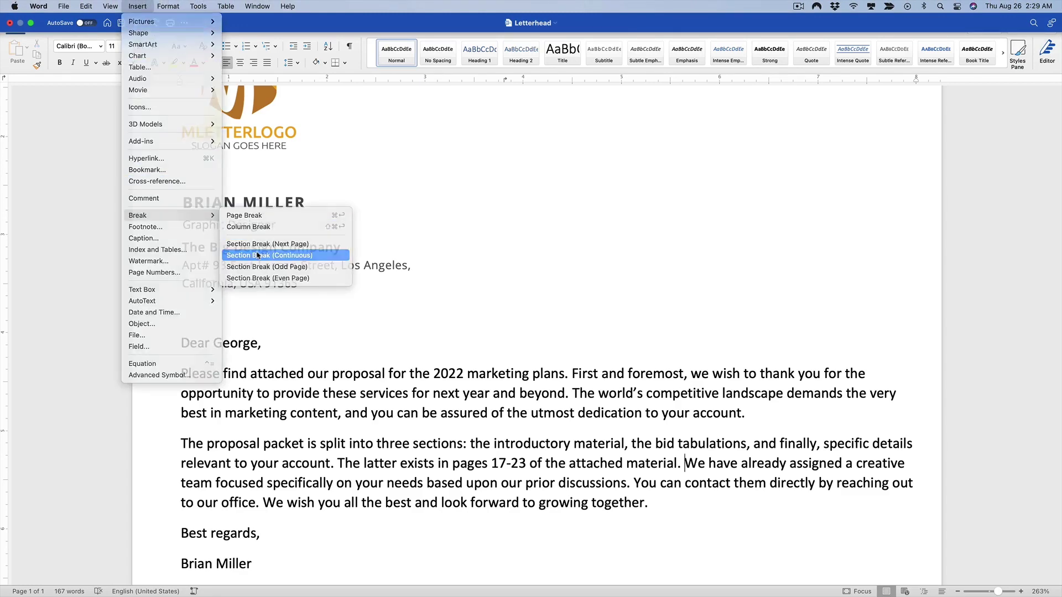
pyautogui.click(257, 255)
pyautogui.scroll(-3, 256, 251)
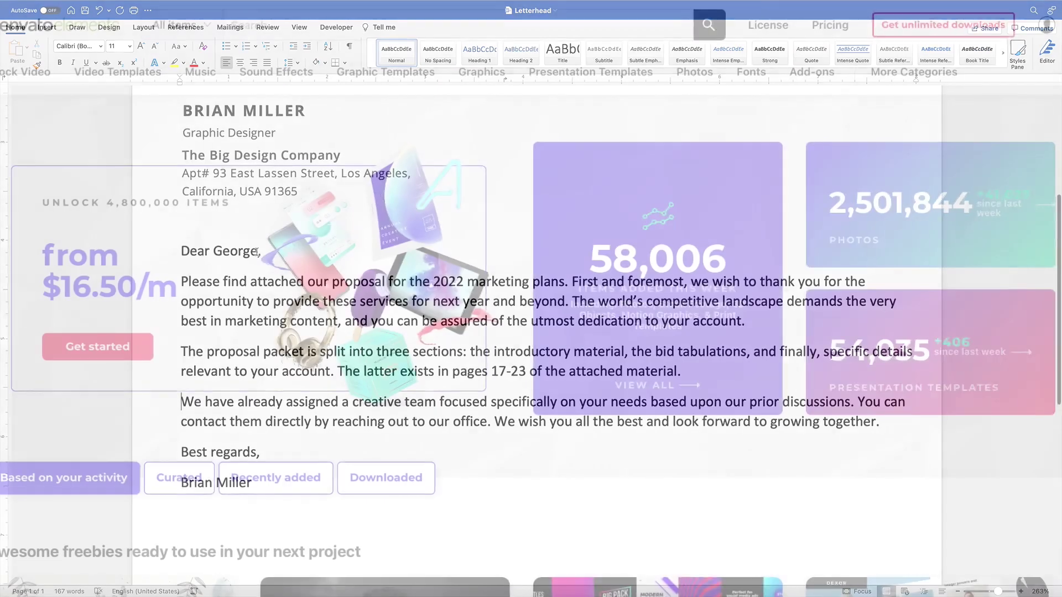